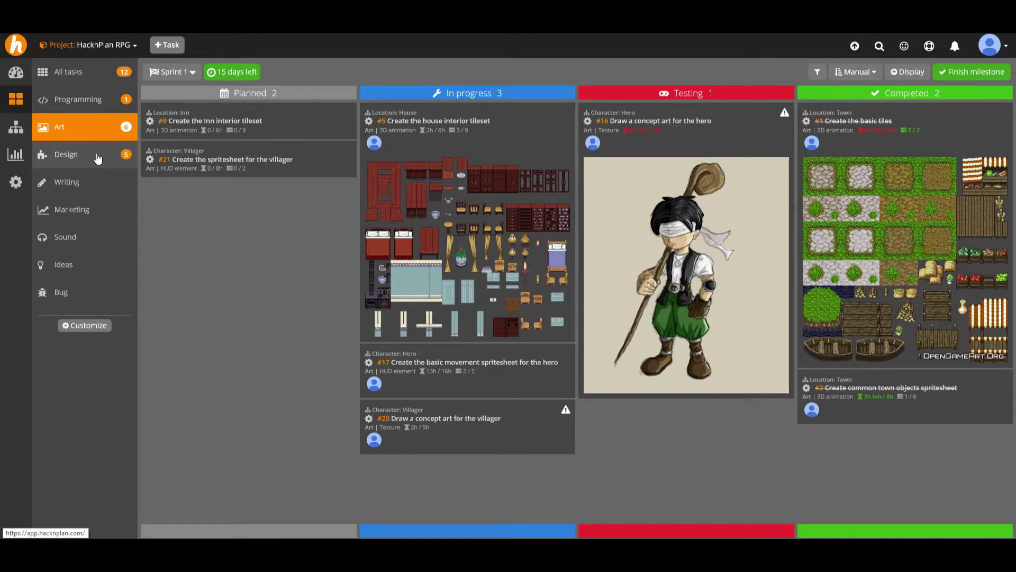
Browse the Design board, viewing the hero's house and town level tasks.
{"action": "left_click", "coordinate": [98, 157]}
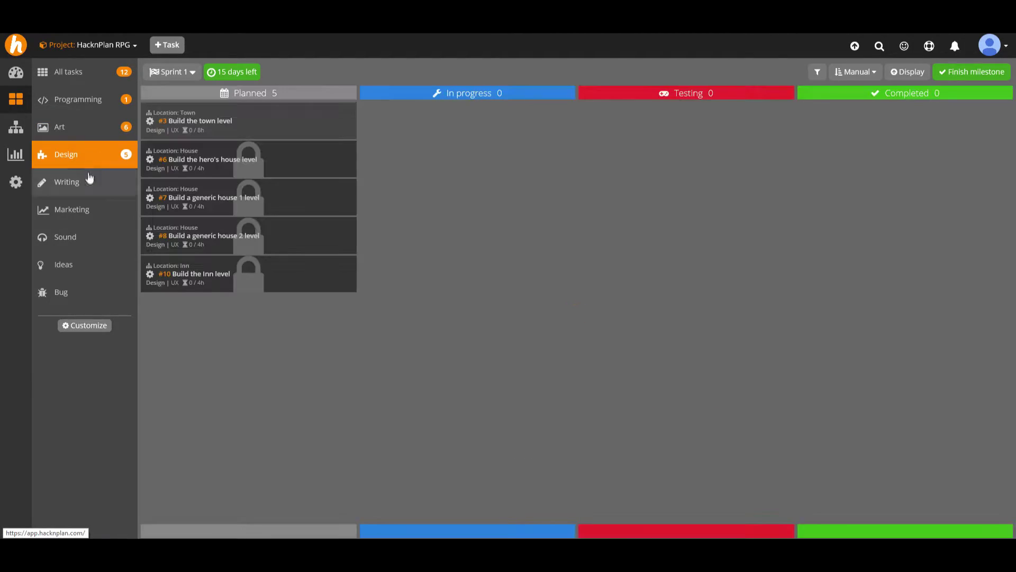
{"action": "left_click", "coordinate": [268, 154]}
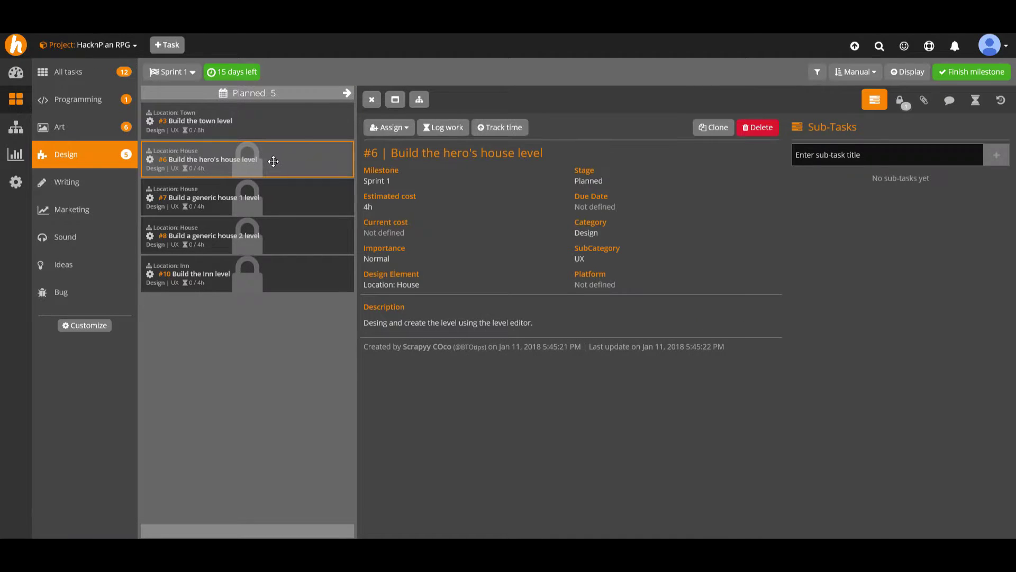
{"action": "left_click", "coordinate": [327, 121]}
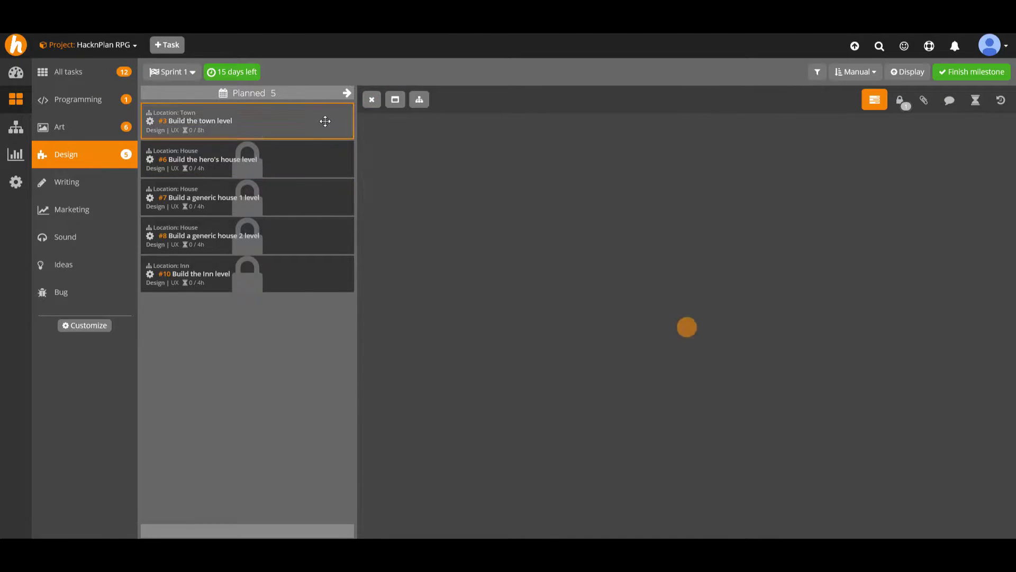
{"action": "left_click", "coordinate": [372, 100]}
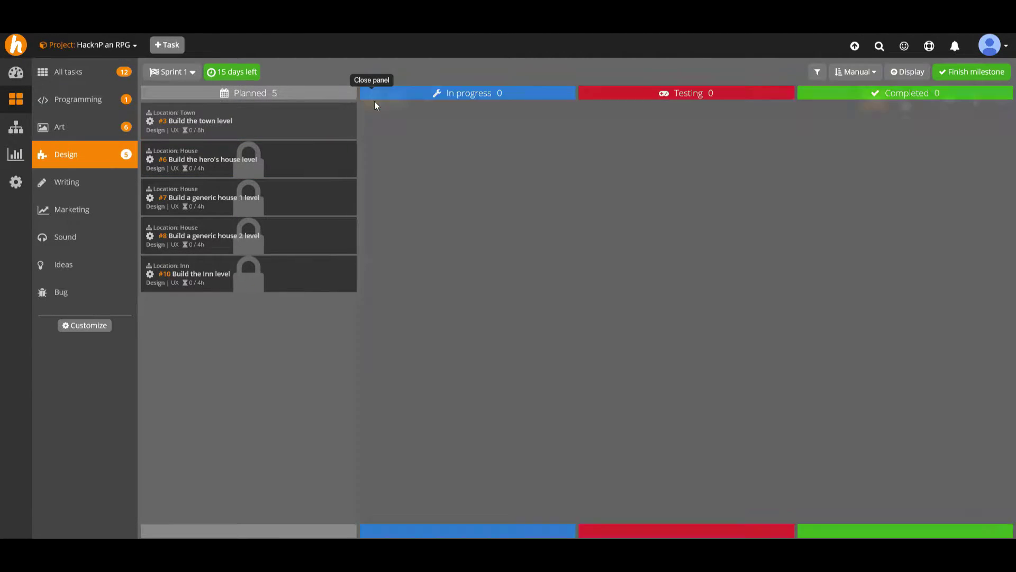
Check the Writing and Art boards, then open completed Programming task #28, walk functionality.
{"action": "left_click", "coordinate": [89, 178]}
{"action": "left_click", "coordinate": [98, 128]}
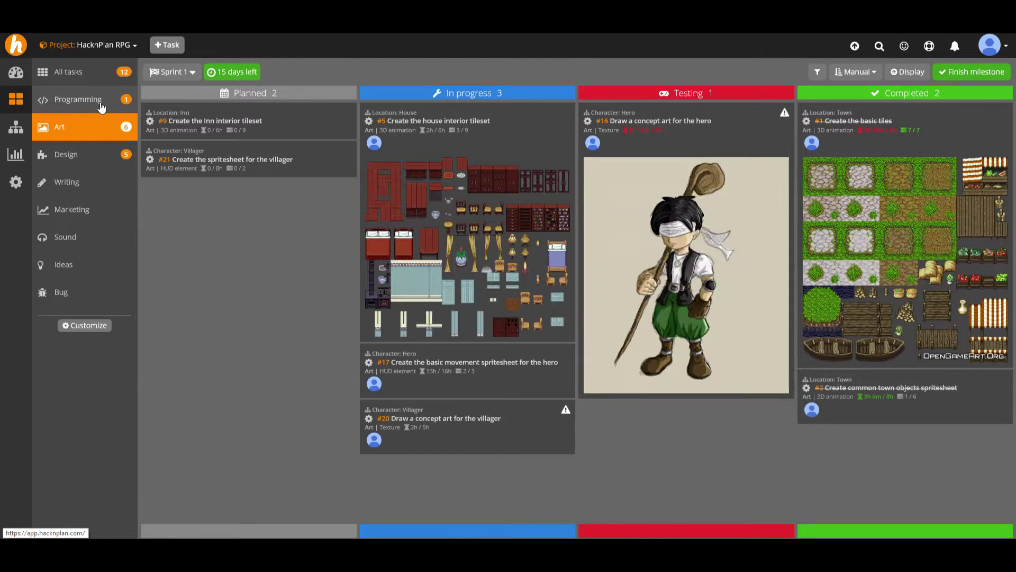
{"action": "left_click", "coordinate": [732, 193]}
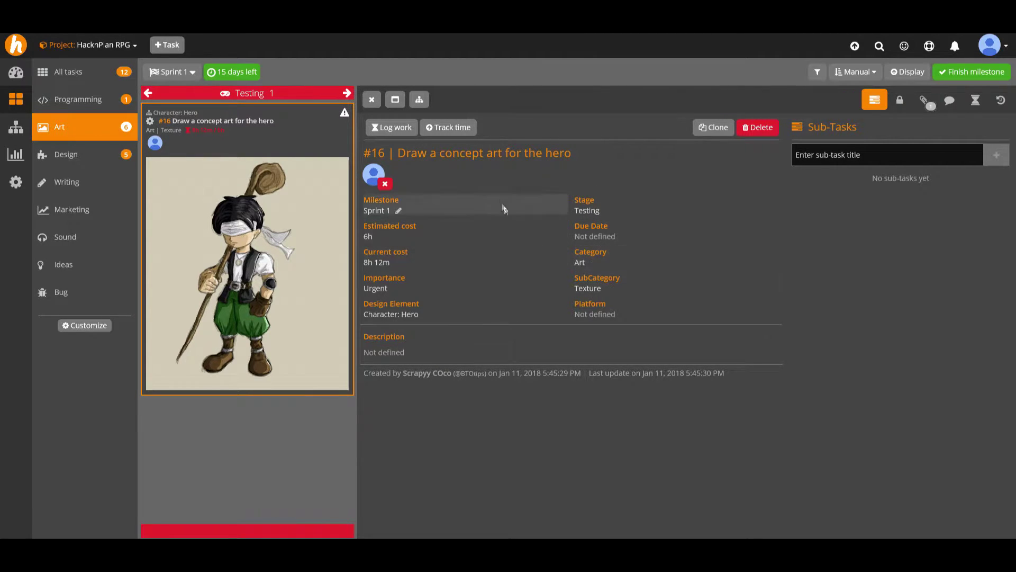
{"action": "left_click", "coordinate": [373, 99]}
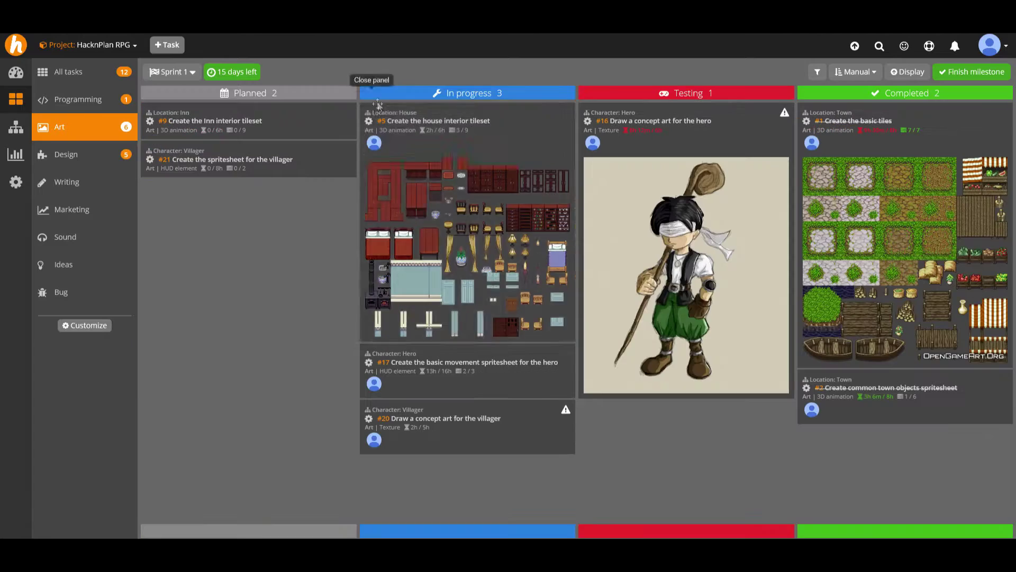
{"action": "left_click", "coordinate": [96, 99]}
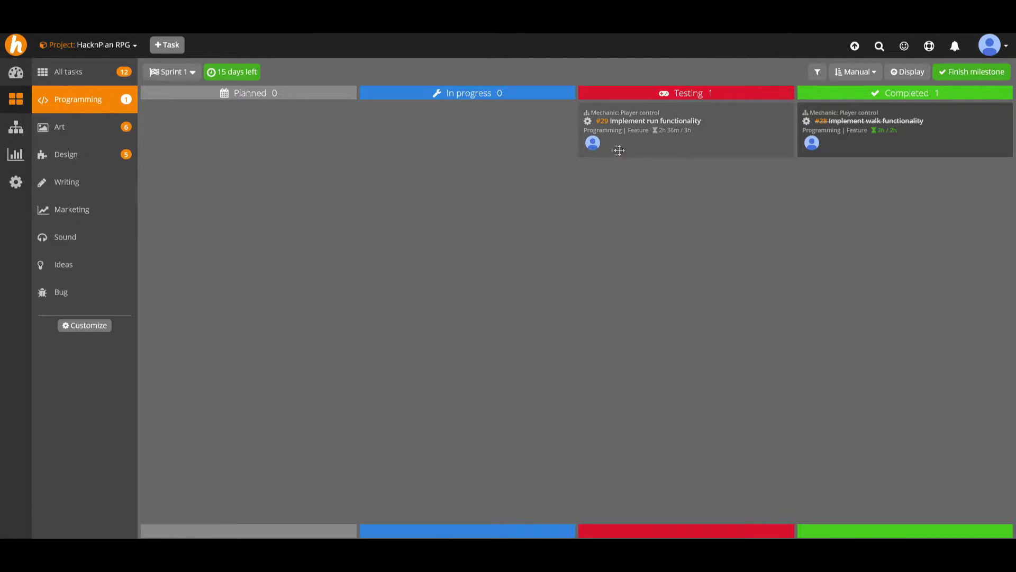
{"action": "left_click", "coordinate": [839, 140]}
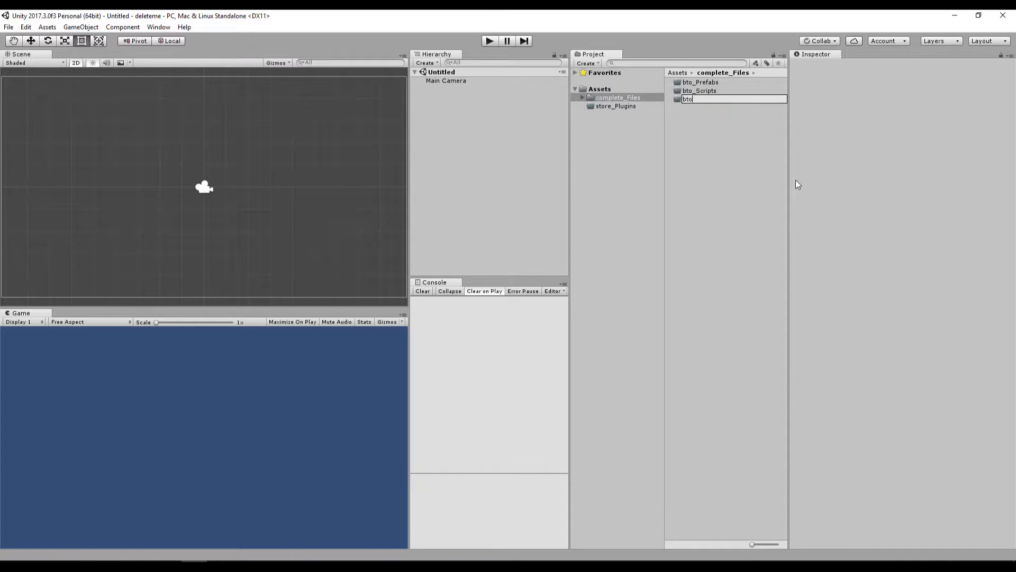
Create folders named bto_Net and bto_Sprites inside complete_Files.
{"action": "type", "text": "_Net"}
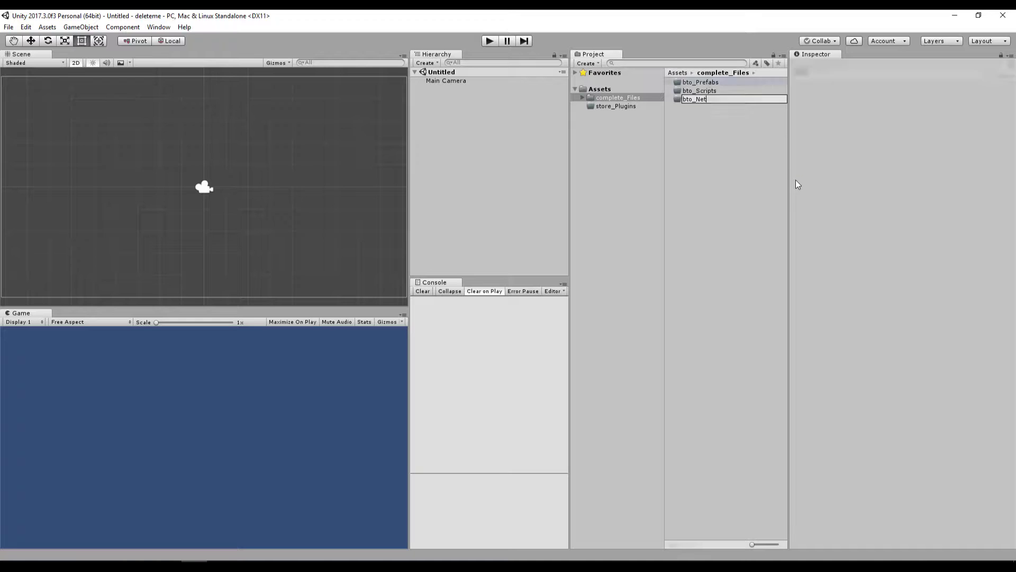
{"action": "key", "text": "Return"}
{"action": "right_click", "coordinate": [722, 163]}
{"action": "mouse_move", "coordinate": [728, 168]}
{"action": "left_click", "coordinate": [953, 168]}
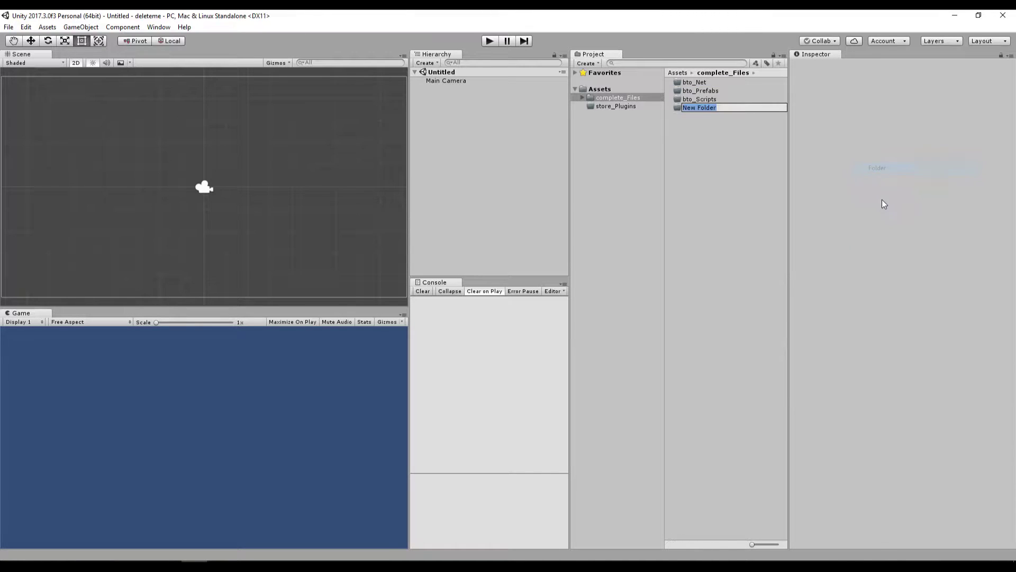
{"action": "type", "text": "bto_Sprites"}
{"action": "key", "text": "Return"}
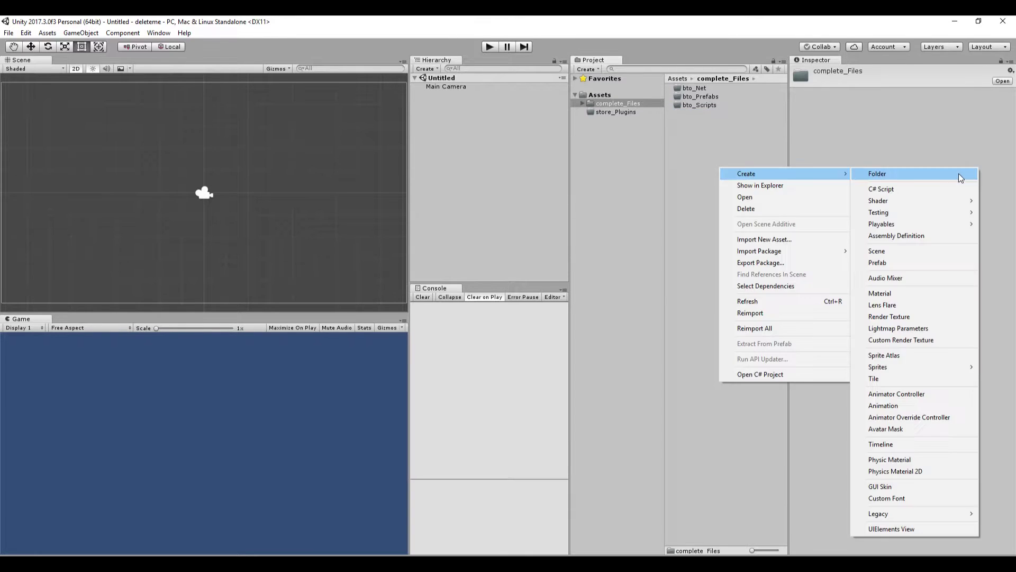
{"action": "left_click", "coordinate": [958, 168]}
{"action": "type", "text": "bto"}
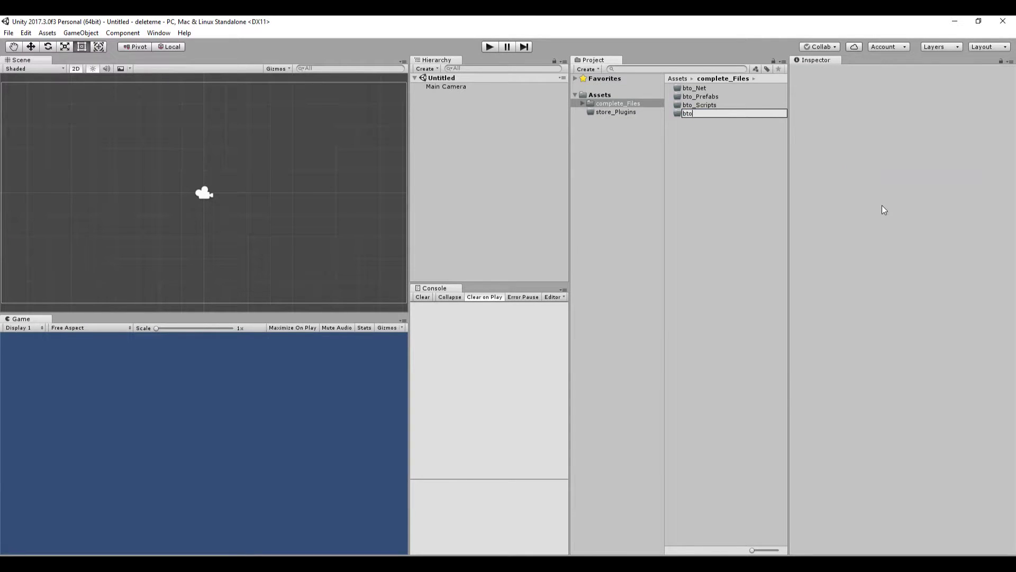
{"action": "type", "text": "_Sprites"}
{"action": "key", "text": "Return"}
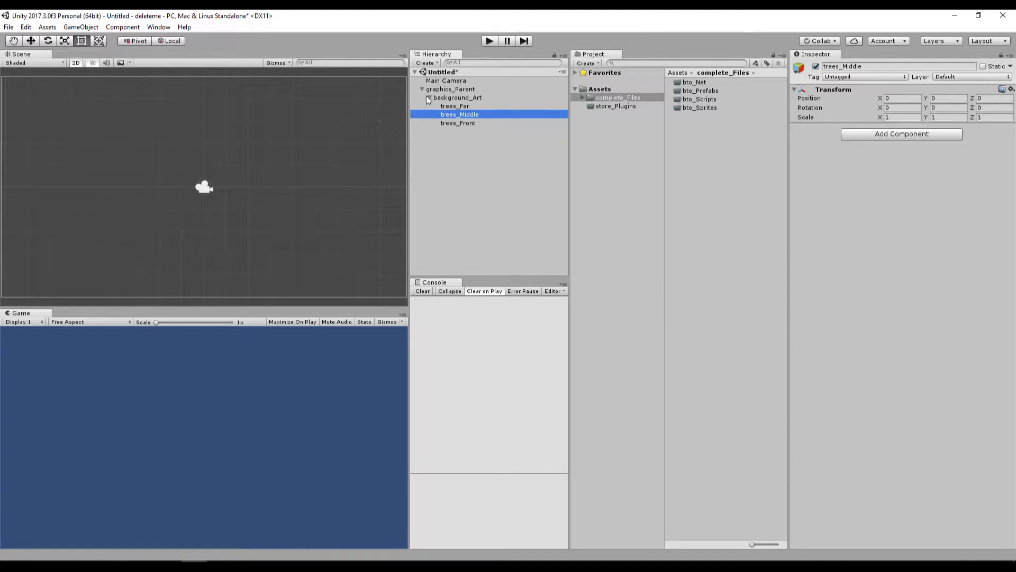
Create an empty GameObject under background_Art and drag it above trees_Far.
{"action": "left_click", "coordinate": [429, 98]}
{"action": "left_click", "coordinate": [422, 89]}
{"action": "left_click", "coordinate": [423, 89]}
{"action": "left_click", "coordinate": [430, 97]}
{"action": "left_click", "coordinate": [448, 97]}
{"action": "right_click", "coordinate": [446, 97]}
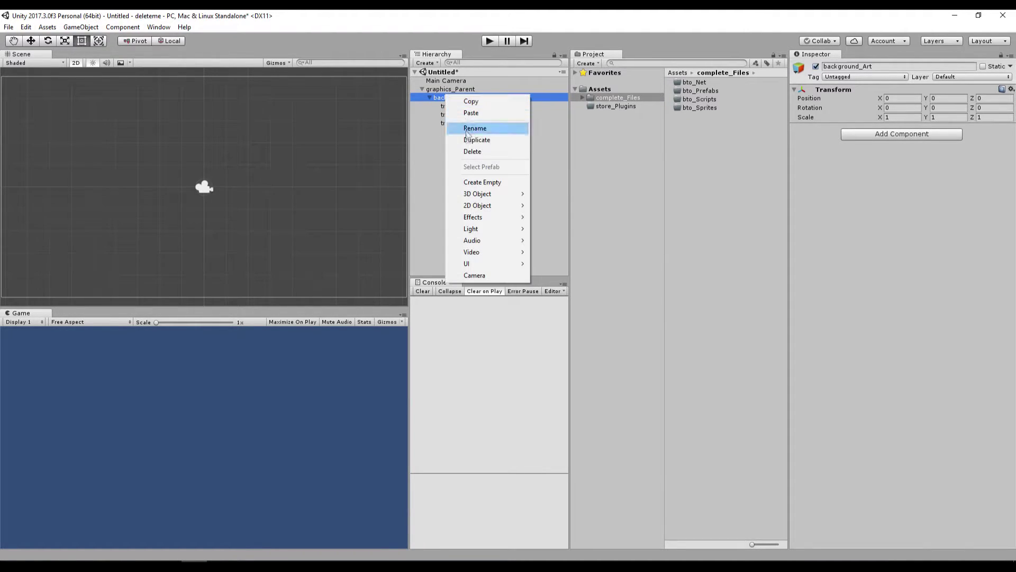
{"action": "left_click", "coordinate": [484, 183]}
{"action": "left_click_drag", "start_coordinate": [469, 129], "coordinate": [471, 104]}
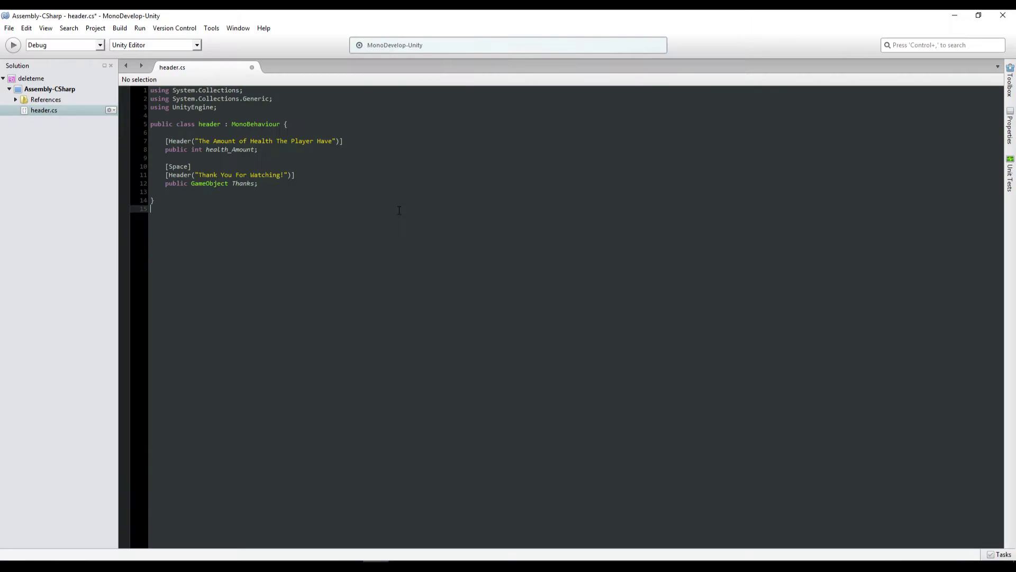
Save header.cs with Ctrl+S, keeping the health_Amount and Thanks headers.
{"action": "left_click", "coordinate": [744, 264]}
{"action": "key", "text": "ctrl+s"}
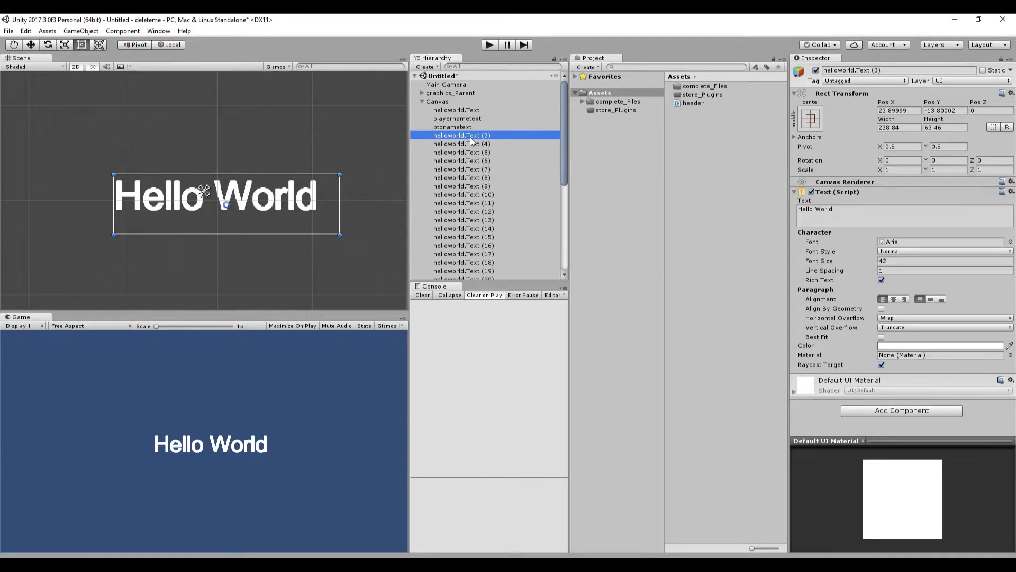
{"action": "left_click", "coordinate": [471, 136]}
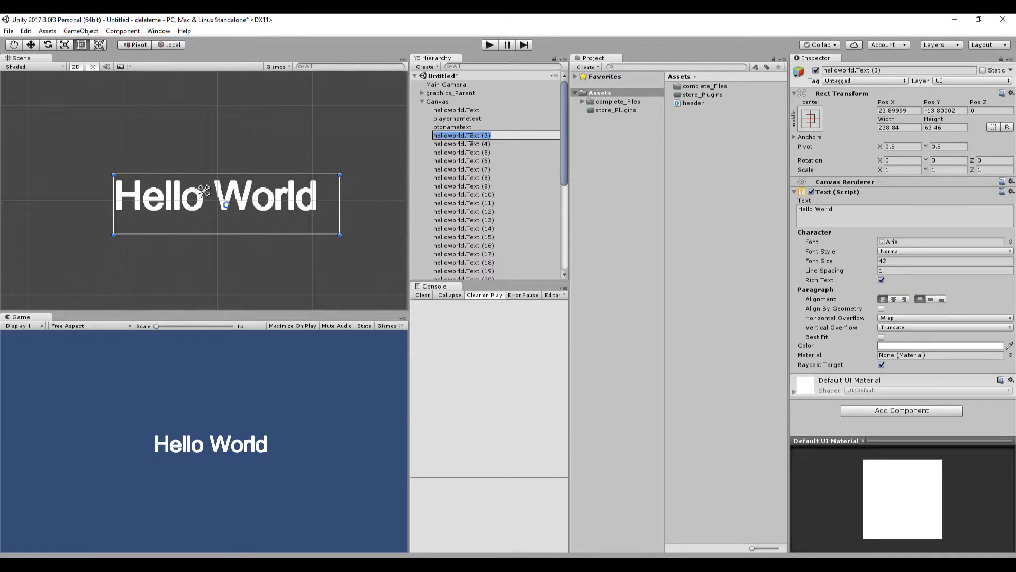
Rename helloworld.Text (3) to 'mameofplayer' and helloworld.Text (4) to 'textplayer'.
{"action": "type", "text": "ma"}
{"action": "type", "text": "meofplayer"}
{"action": "left_click", "coordinate": [472, 142]}
{"action": "left_click", "coordinate": [471, 142]}
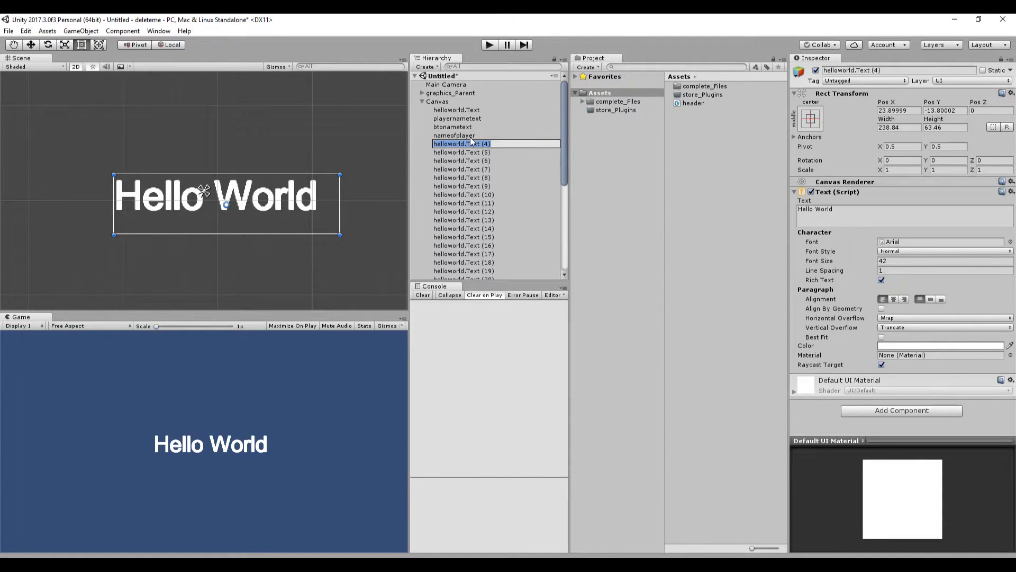
{"action": "type", "text": "textplayer"}
{"action": "key", "text": "Return"}
Rename helloworld.Text (5) to howtoplay and helloworld.Text (6) to 'tex.text'.
{"action": "key", "text": "Down"}
{"action": "key", "text": "F2"}
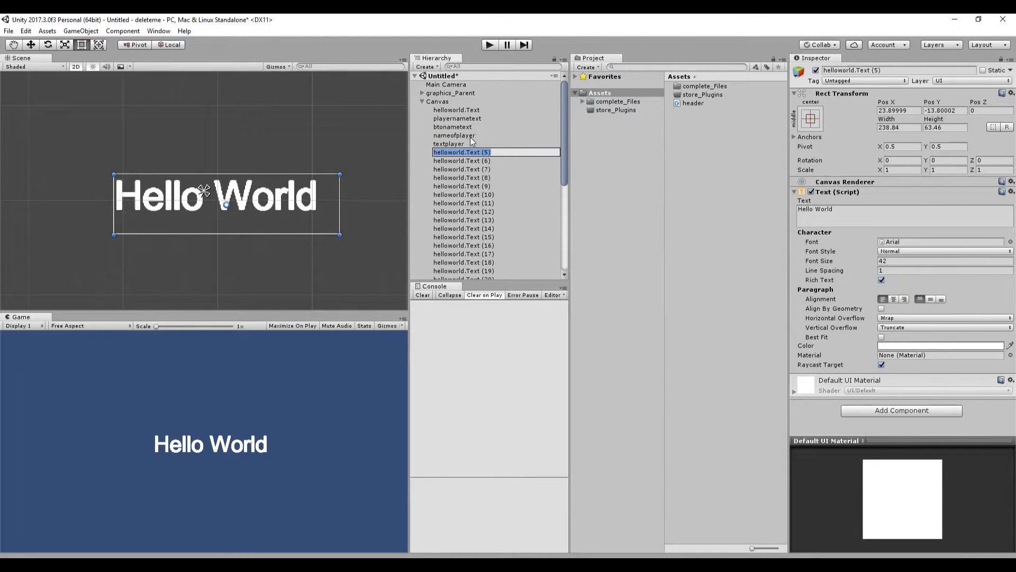
{"action": "type", "text": "diallay"}
{"action": "key", "text": "Return"}
{"action": "key", "text": "Down"}
{"action": "key", "text": "F2"}
{"action": "type", "text": "te"}
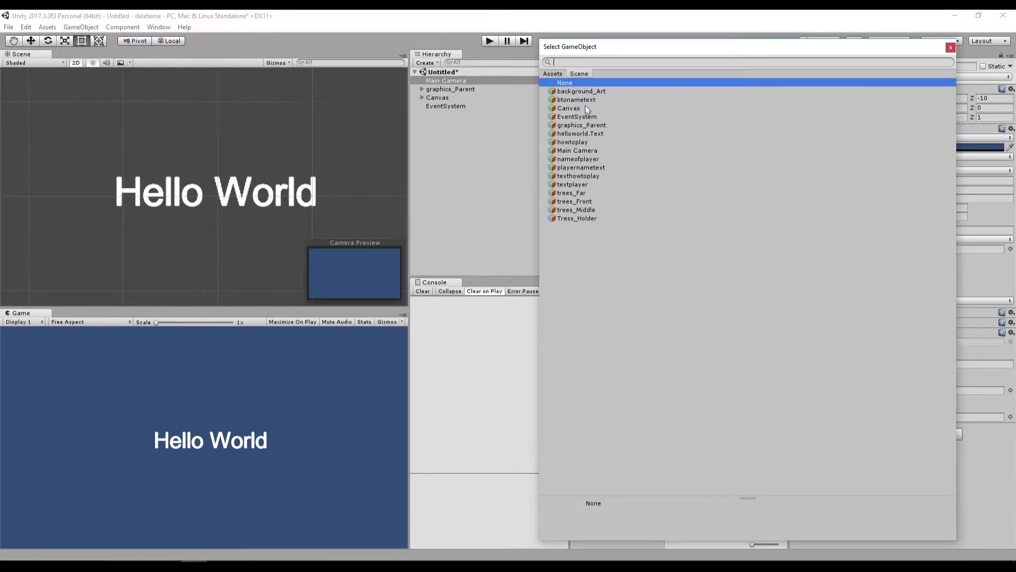
{"action": "type", "text": "text"}
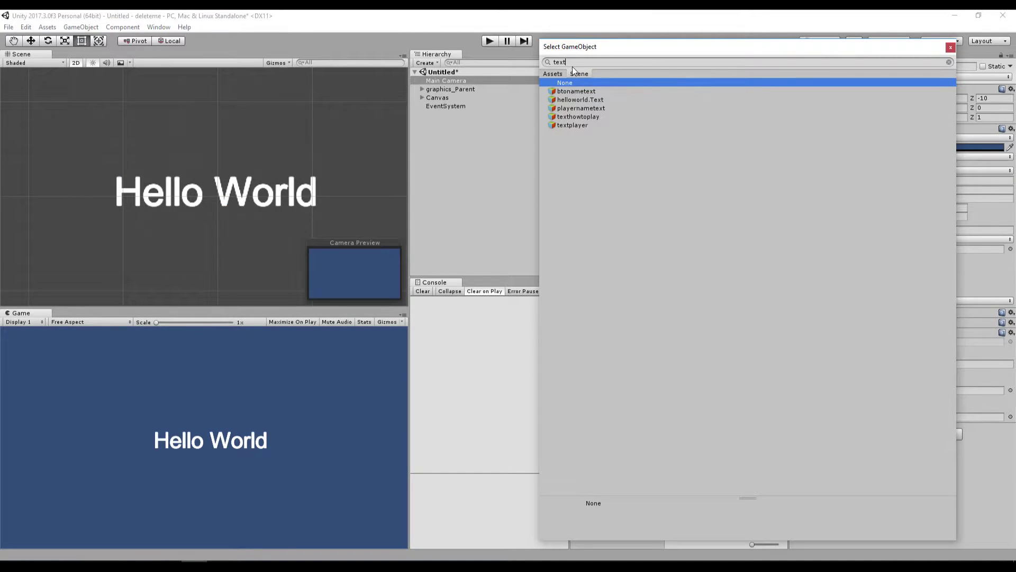
{"action": "type", "text": ".text"}
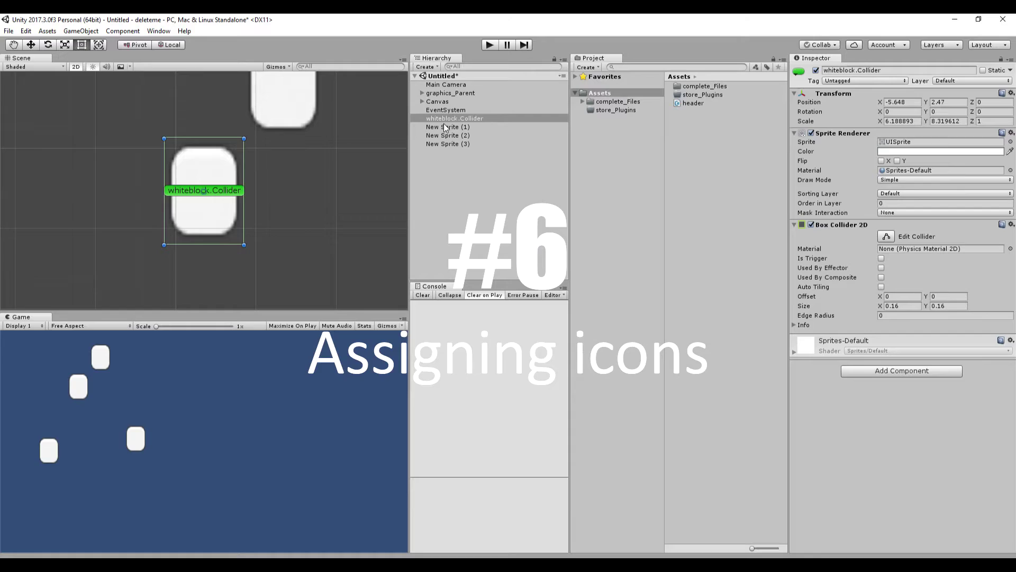
Select New Sprite (1) through (3) in the Hierarchy and delete them.
{"action": "left_click", "coordinate": [445, 127]}
{"action": "key", "text": "f"}
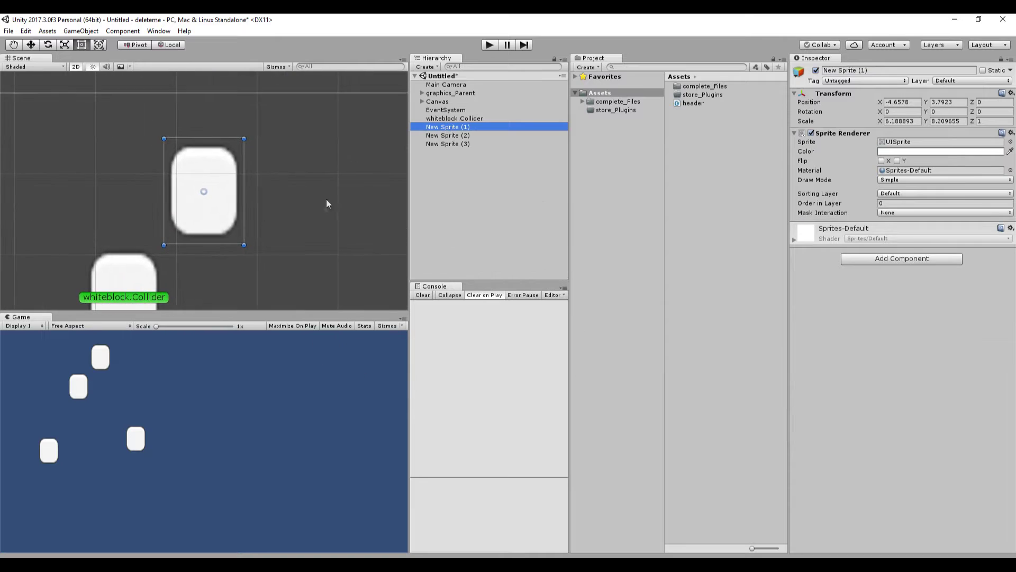
{"action": "scroll", "coordinate": [249, 136], "scroll_direction": "down", "scroll_amount": 3}
{"action": "left_click", "coordinate": [441, 144]}
{"action": "left_click", "coordinate": [440, 127], "text": "shift"}
{"action": "key", "text": "Delete"}
{"action": "right_click", "coordinate": [442, 120]}
{"action": "left_click", "coordinate": [443, 127]}
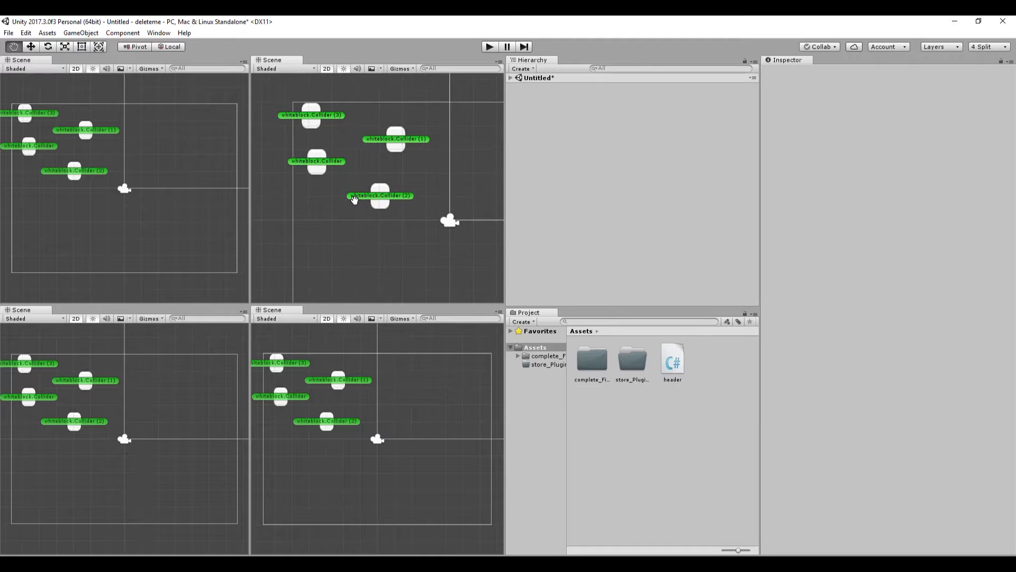
Switch the editor layout to Default, then to Tall.
{"action": "left_click", "coordinate": [990, 47]}
{"action": "left_click", "coordinate": [966, 82]}
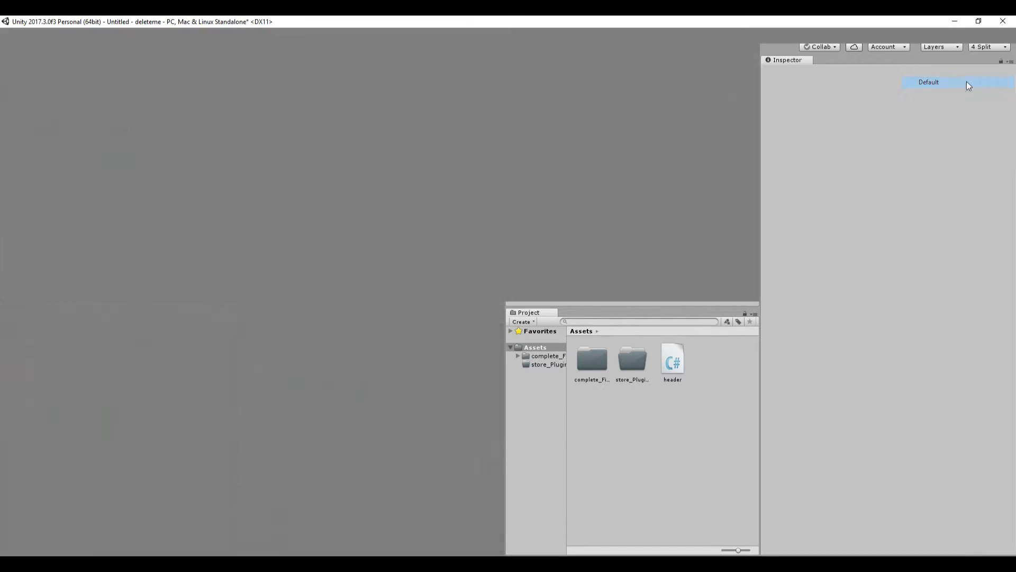
{"action": "left_click", "coordinate": [983, 47]}
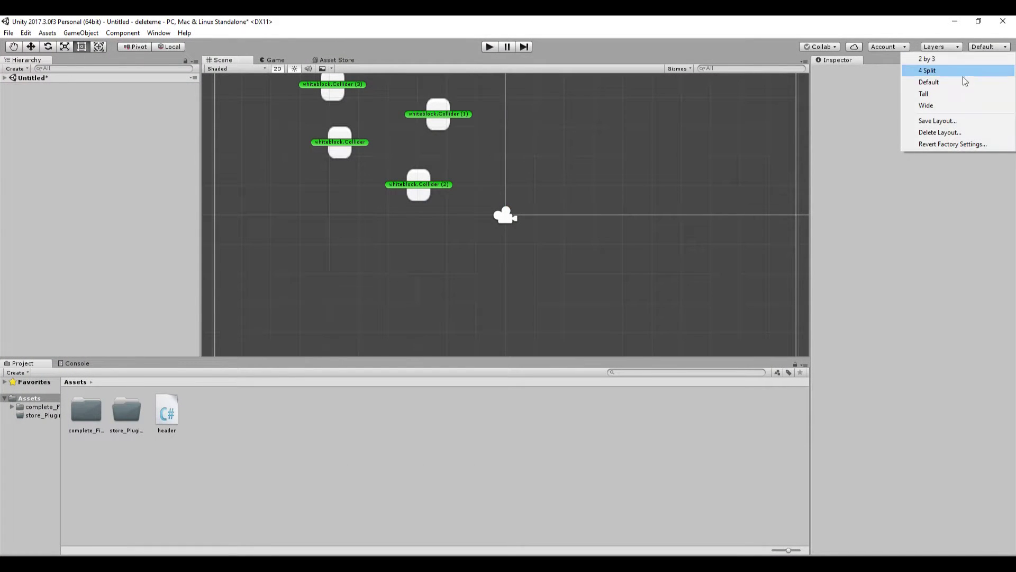
{"action": "left_click", "coordinate": [951, 92]}
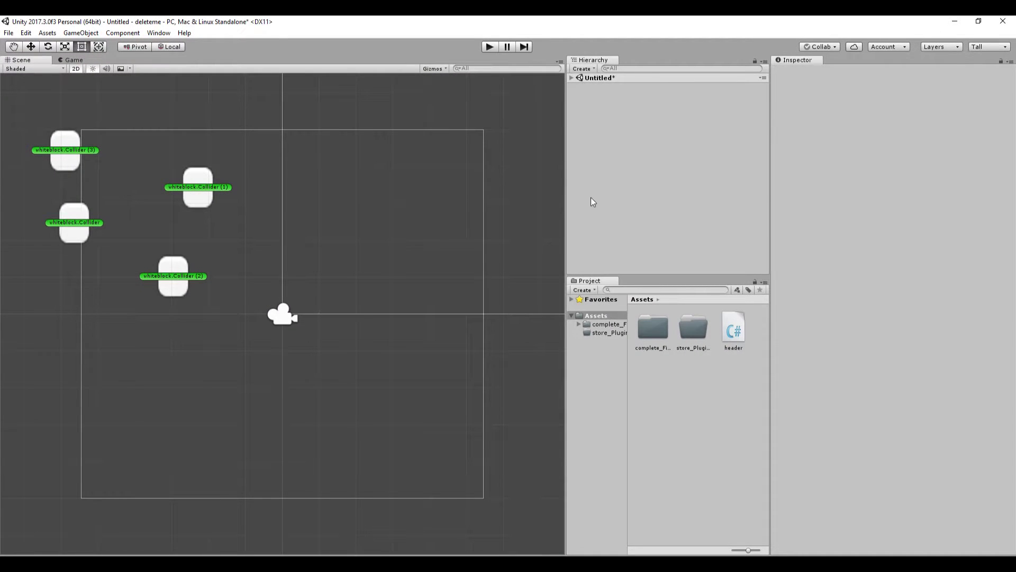
Widen the Hierarchy and Project folder tree, and reposition the blocks in the Scene view.
{"action": "left_click_drag", "start_coordinate": [566, 220], "coordinate": [470, 222]}
{"action": "left_click_drag", "start_coordinate": [537, 310], "coordinate": [610, 307]}
{"action": "middle_click_drag", "start_coordinate": [121, 275], "coordinate": [273, 306]}
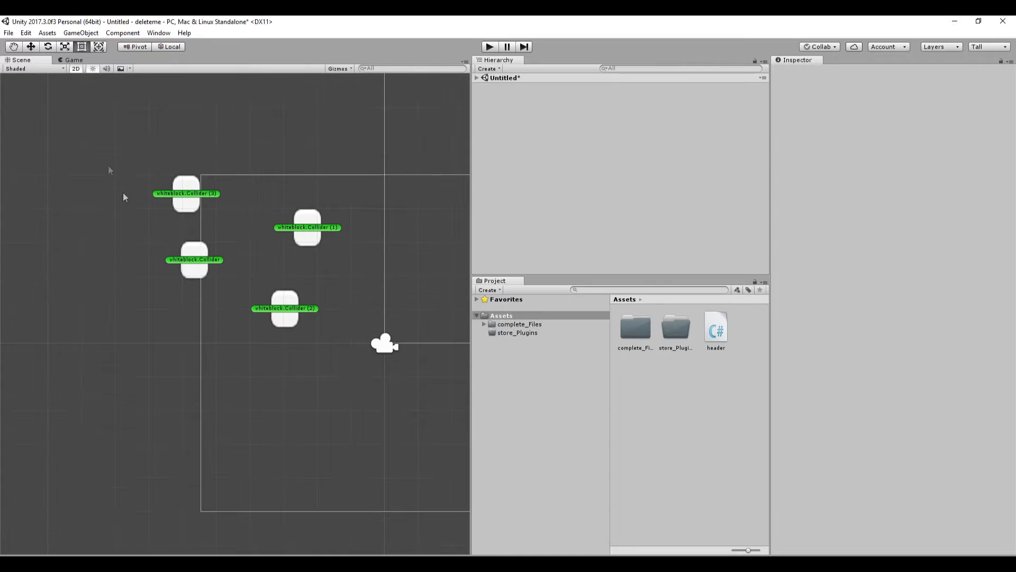
{"action": "left_click", "coordinate": [72, 60]}
{"action": "left_click", "coordinate": [37, 61]}
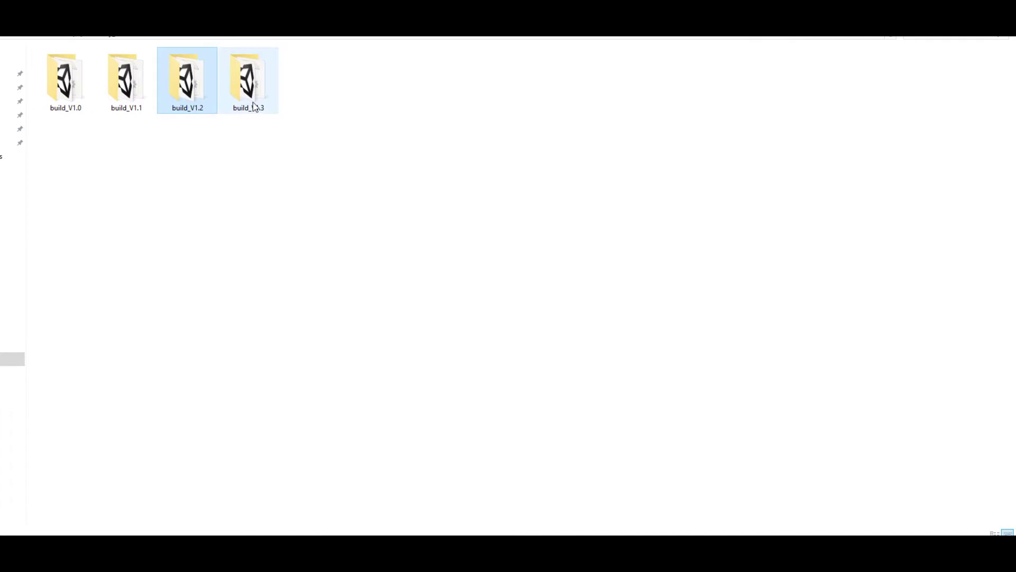
Select the build_V1.3 and build_V1.1 folders in the builds directory.
{"action": "left_click", "coordinate": [254, 105]}
{"action": "left_click", "coordinate": [424, 141]}
{"action": "left_click", "coordinate": [105, 100]}
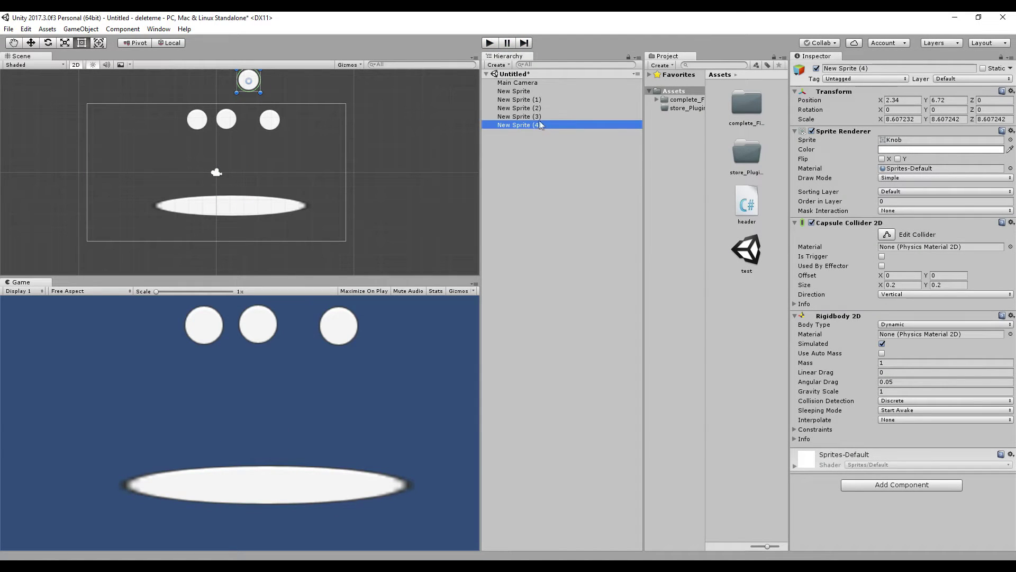
Duplicate all sprites with Ctrl+D and move the copies up and left.
{"action": "left_click", "coordinate": [526, 95], "text": "shift"}
{"action": "key", "text": "ctrl+d"}
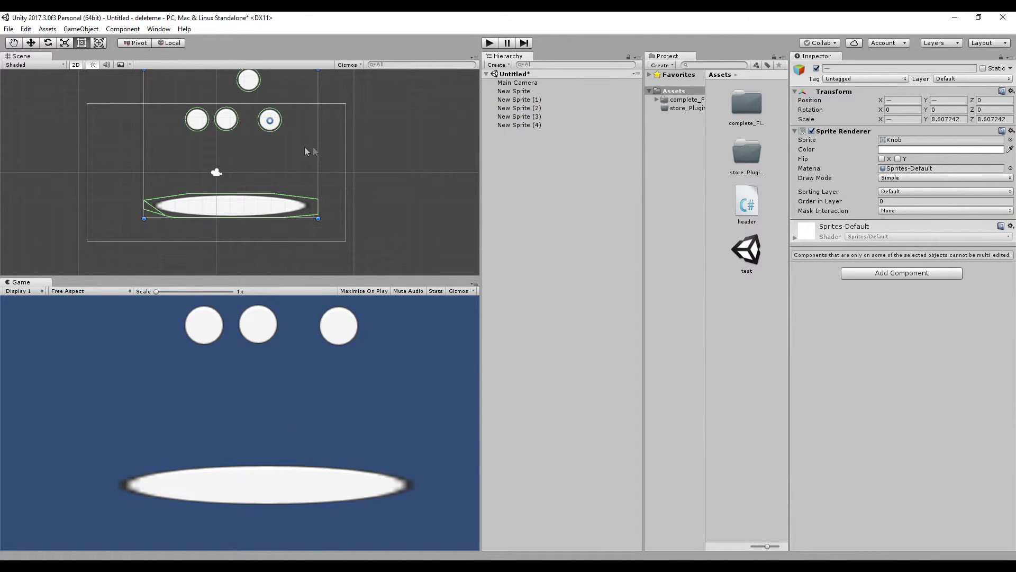
{"action": "middle_click_drag", "start_coordinate": [299, 120], "coordinate": [298, 158]}
{"action": "left_click_drag", "start_coordinate": [299, 159], "coordinate": [201, 153]}
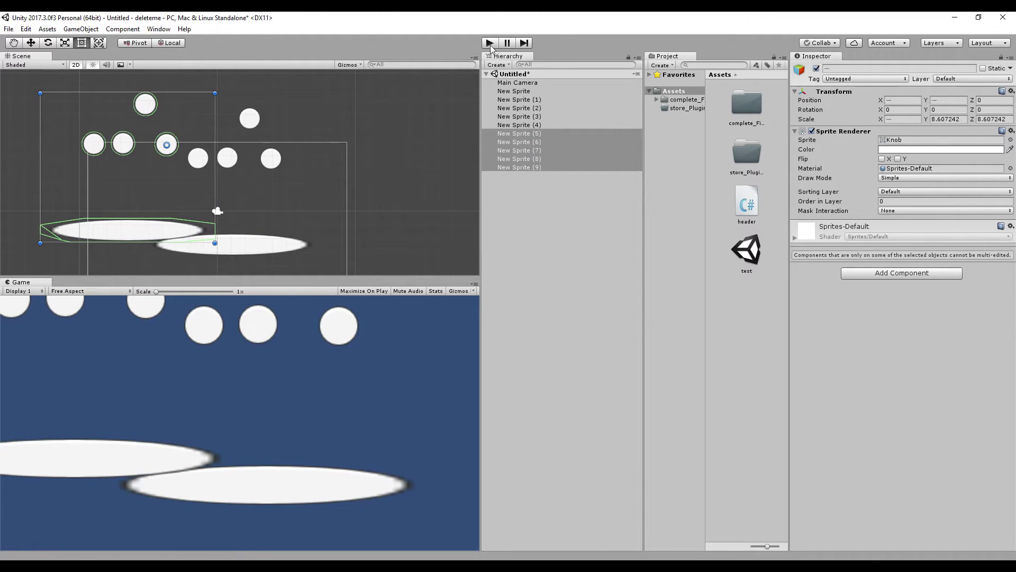
Move platforms New Sprite (1) and New Sprite (6) to the Hierarchy's bottom.
{"action": "left_click", "coordinate": [519, 93], "text": "shift"}
{"action": "left_click", "coordinate": [526, 93]}
{"action": "left_click", "coordinate": [522, 102]}
{"action": "left_click_drag", "start_coordinate": [522, 102], "coordinate": [520, 171]}
{"action": "left_click", "coordinate": [516, 159]}
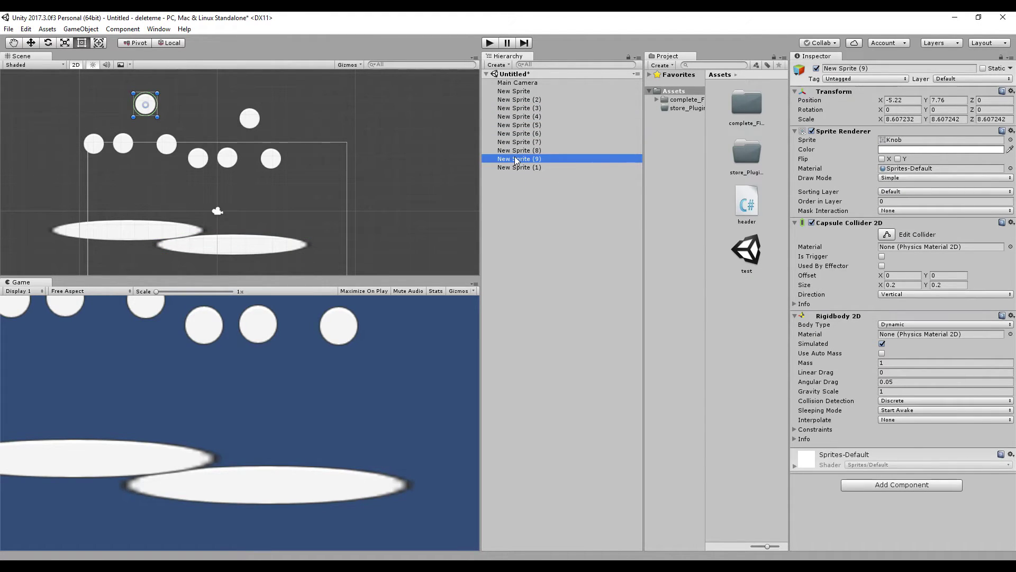
{"action": "left_click", "coordinate": [127, 235]}
{"action": "left_click_drag", "start_coordinate": [554, 132], "coordinate": [538, 172]}
Set Gravity Scale 2 on all balls, New Sprite through (9), and play the scene.
{"action": "left_click", "coordinate": [522, 150]}
{"action": "left_click", "coordinate": [522, 101], "text": "shift"}
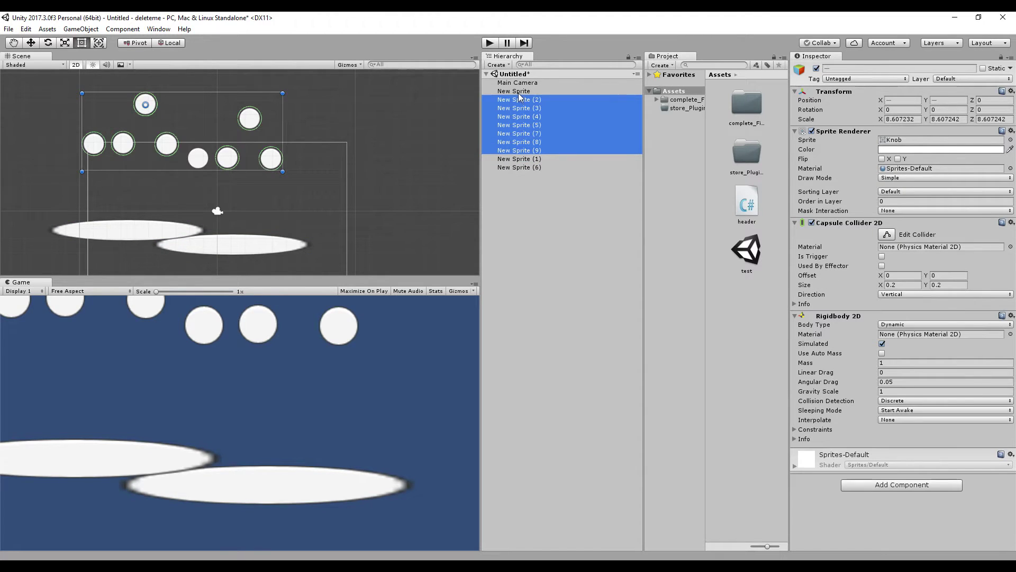
{"action": "left_click", "coordinate": [521, 91], "text": "shift"}
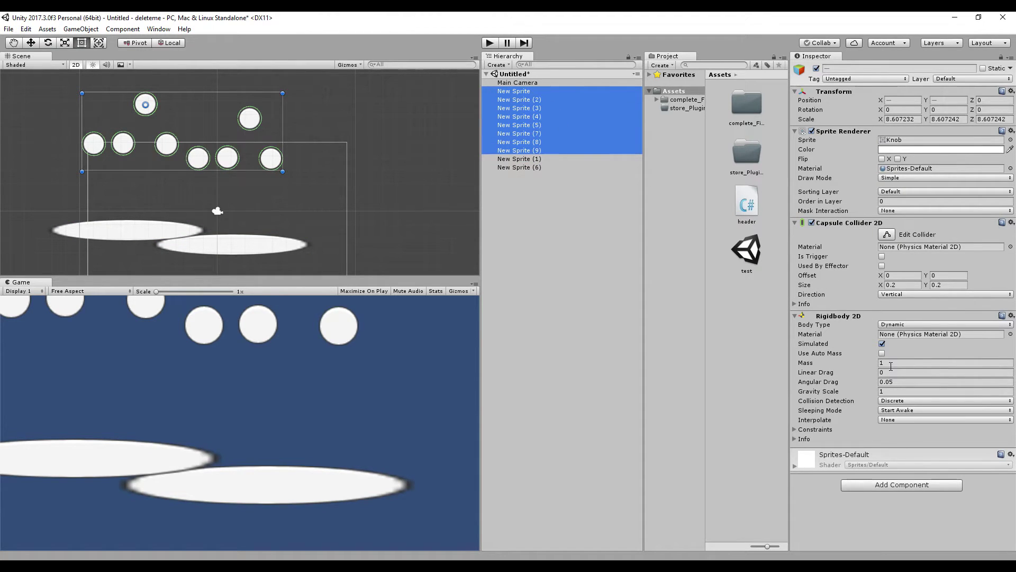
{"action": "left_click", "coordinate": [892, 391]}
{"action": "type", "text": "2"}
{"action": "left_click", "coordinate": [490, 43]}
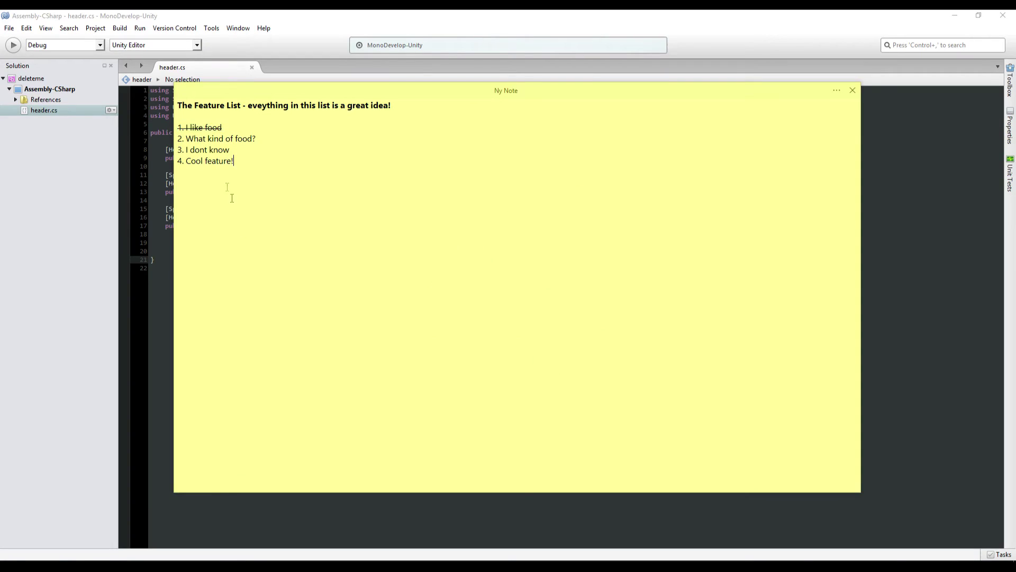
Strike through the second feature item, 'What kind of food?'.
{"action": "triple_click", "coordinate": [207, 140]}
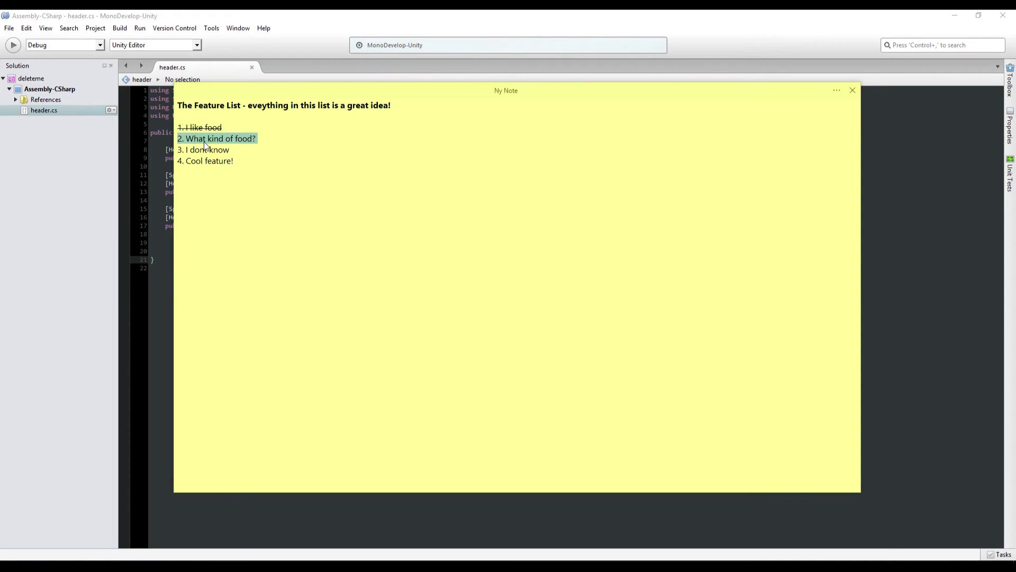
{"action": "right_click", "coordinate": [205, 144]}
{"action": "left_click", "coordinate": [220, 406]}
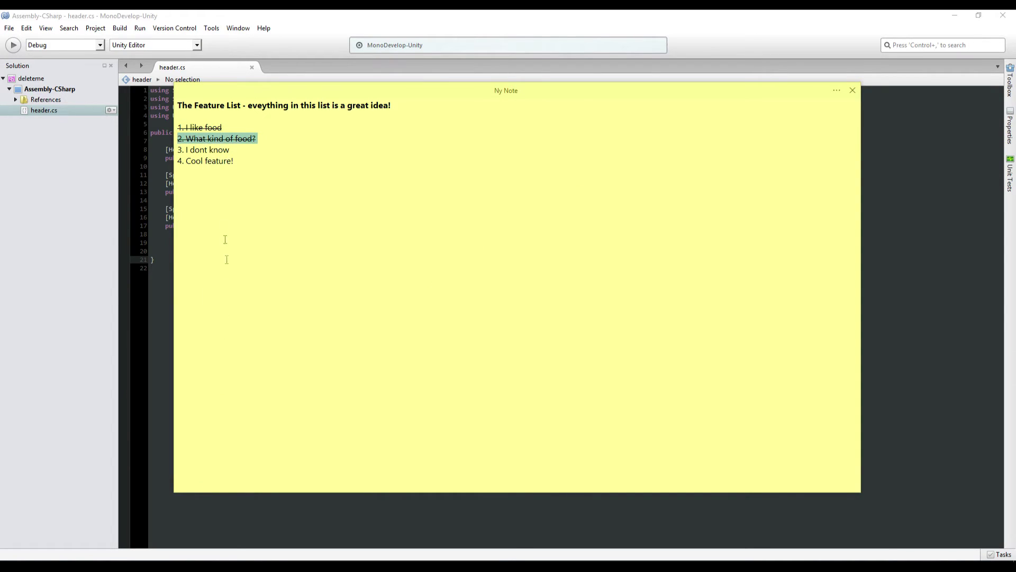
{"action": "triple_click", "coordinate": [217, 159]}
{"action": "left_click", "coordinate": [228, 138]}
Underline the 'The Feature List' title line.
{"action": "triple_click", "coordinate": [228, 106]}
{"action": "right_click", "coordinate": [229, 107]}
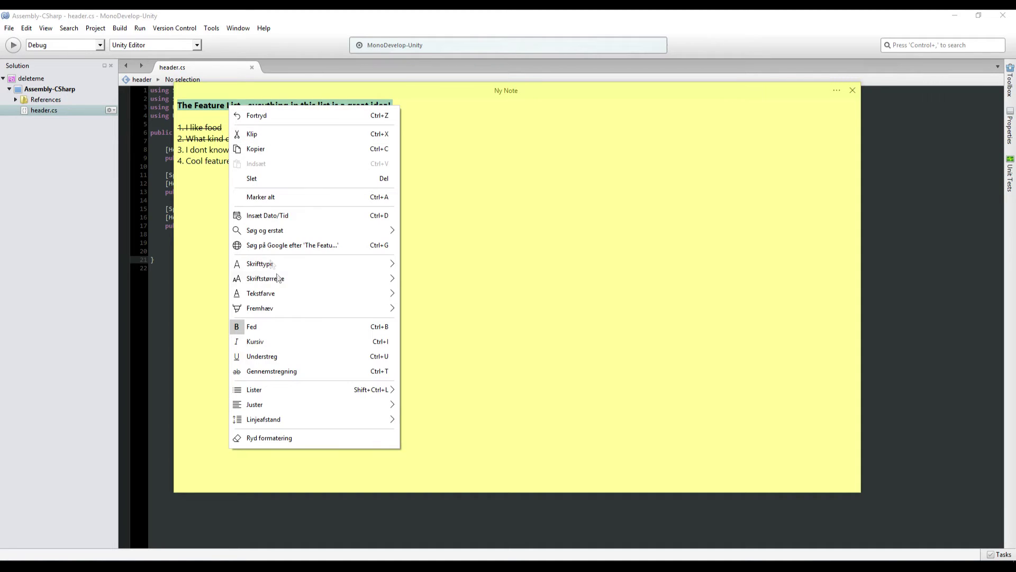
{"action": "left_click", "coordinate": [270, 356]}
{"action": "left_click", "coordinate": [280, 345]}
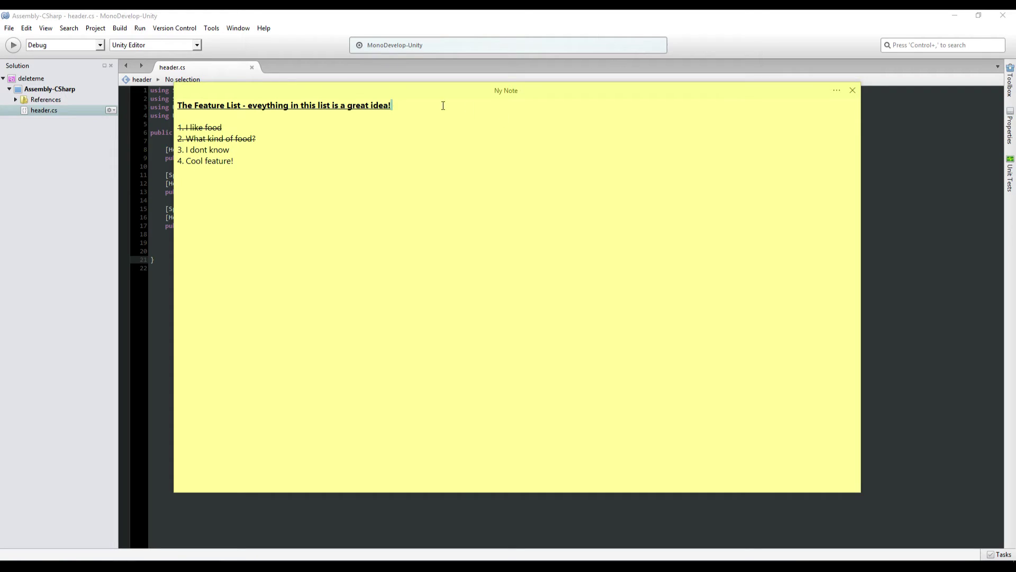
{"action": "triple_click", "coordinate": [260, 105]}
{"action": "right_click", "coordinate": [260, 108]}
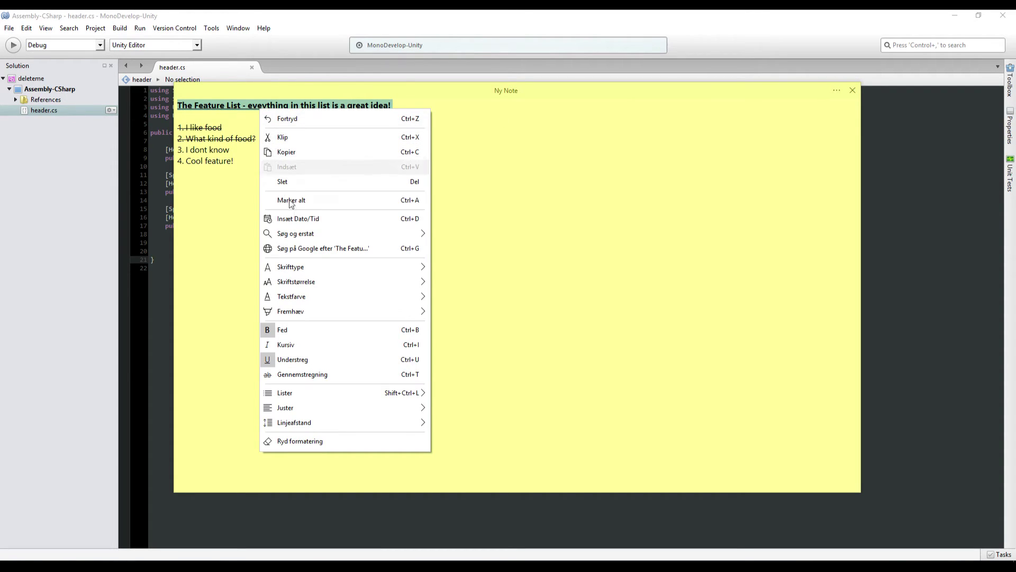
{"action": "mouse_move", "coordinate": [317, 282]}
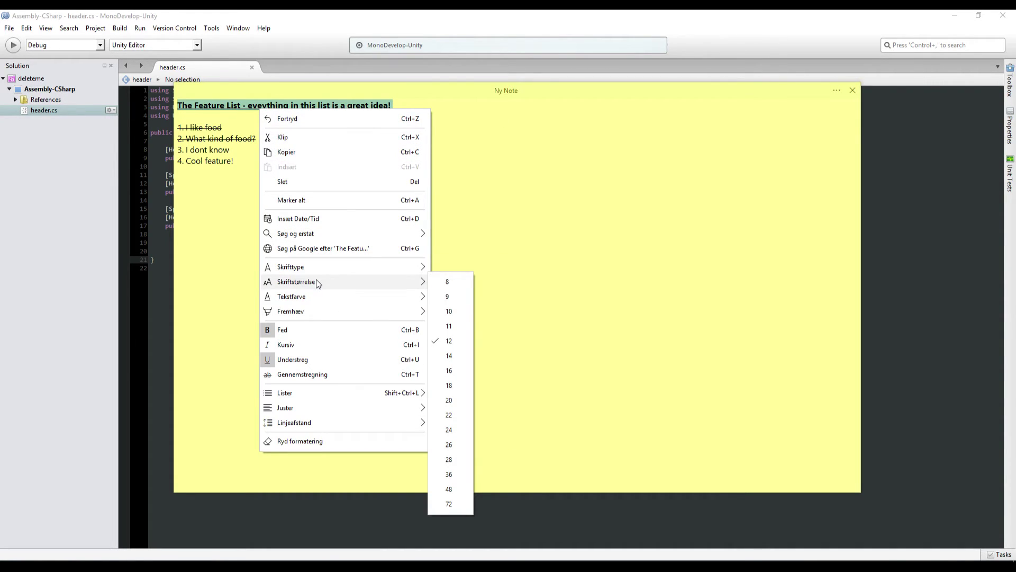